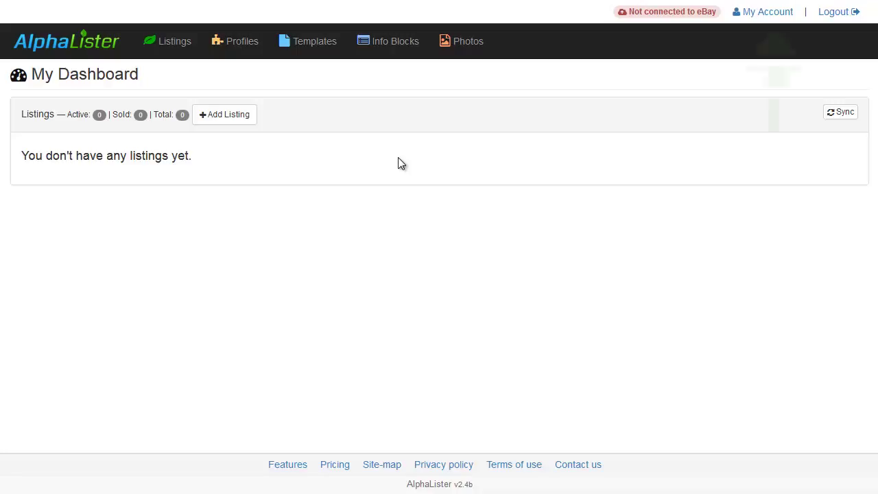
Add an eBay connection from My Account, signing in to eBay and granting AlphaLister access.
left_click(760, 14)
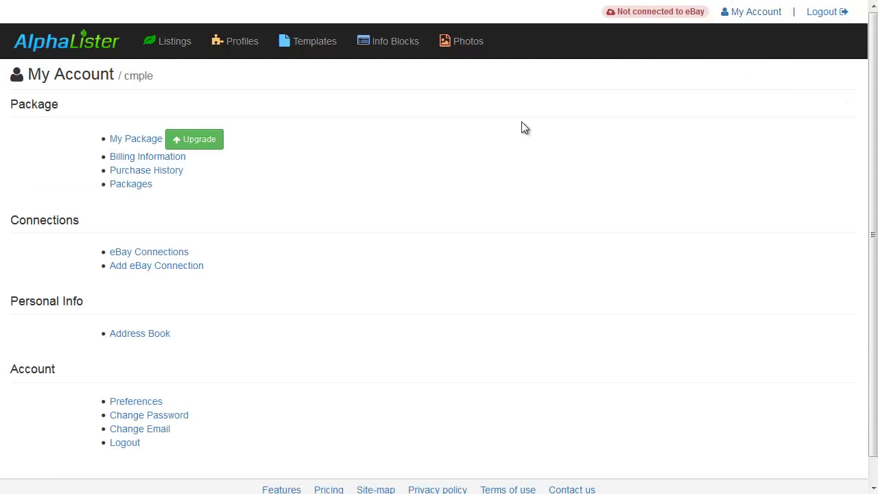
left_click(195, 268)
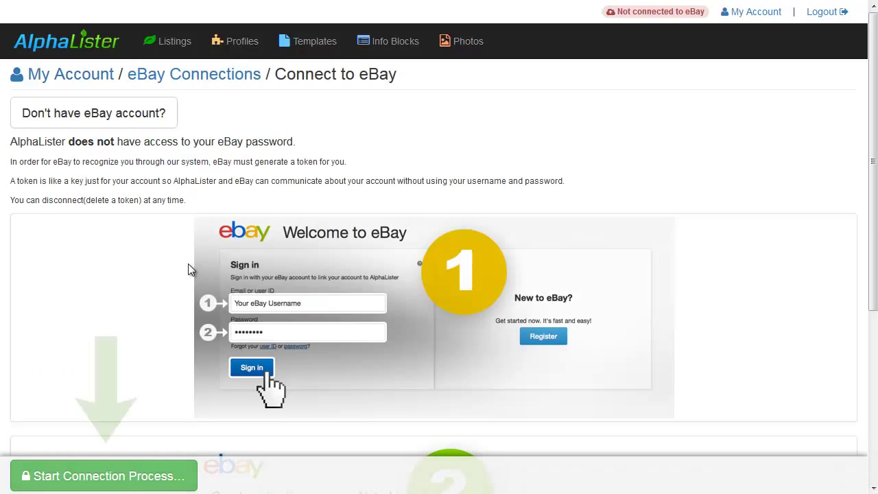
left_click(135, 478)
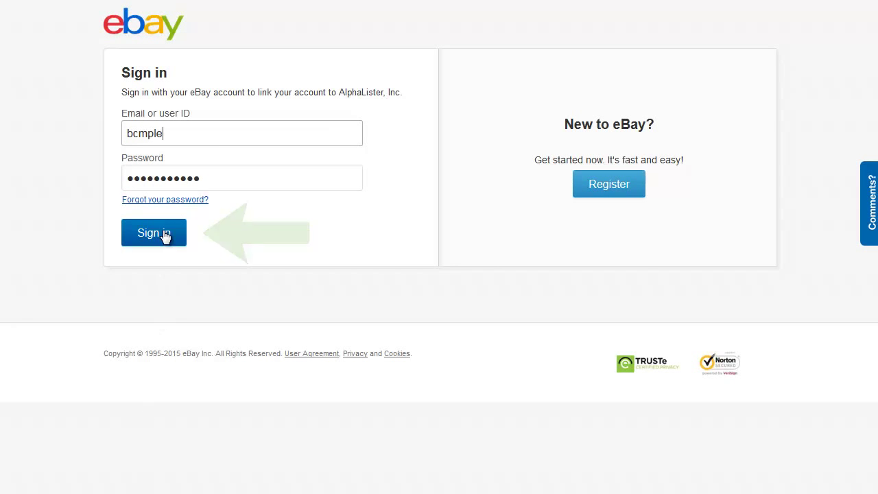
left_click(163, 234)
left_click(45, 166)
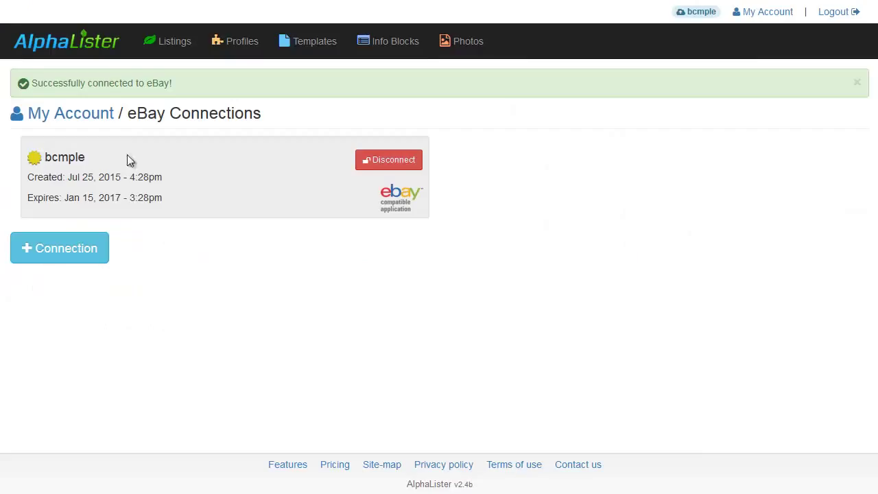
Start a new listing from the Listings page with the listing type set to Product.
left_click(175, 43)
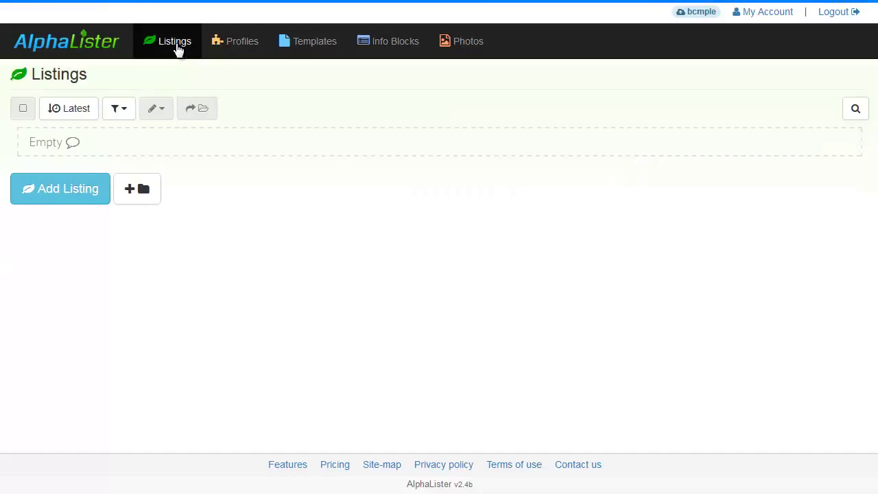
left_click(83, 192)
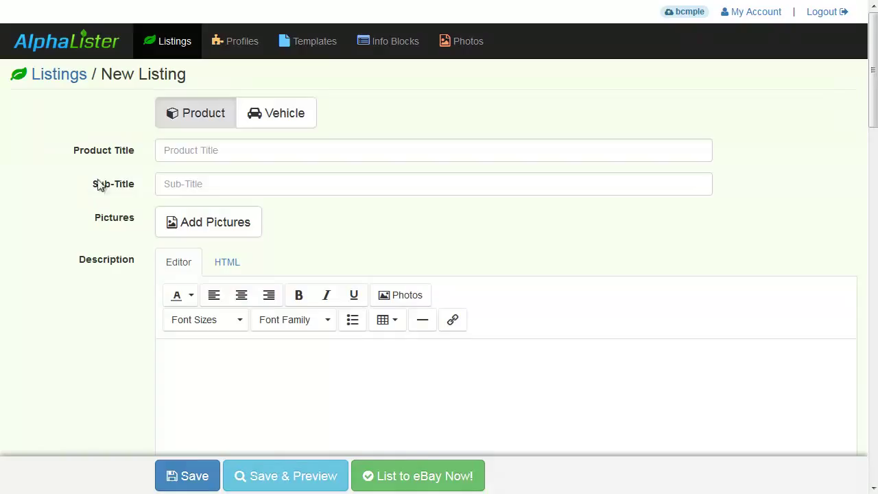
left_click(255, 118)
left_click(201, 126)
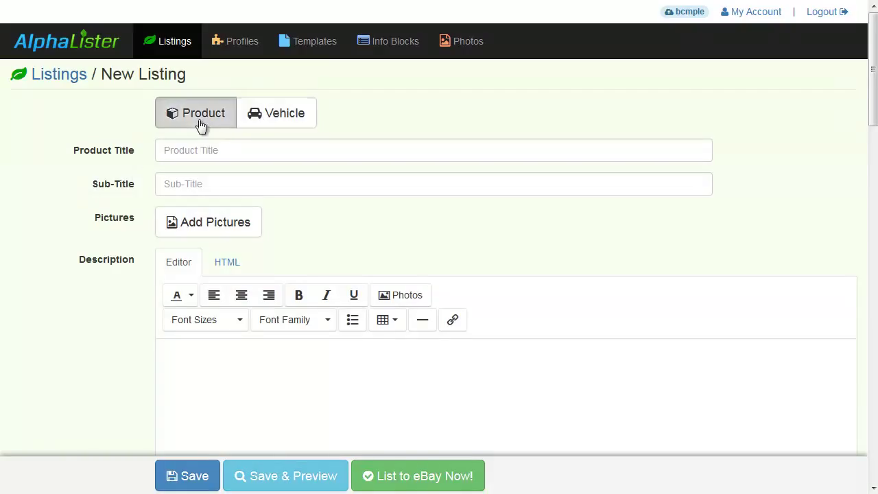
Enter the product title 'AlphaLister Testing Product' and the sub-title 'Sub Title'.
left_click(202, 147)
type("AlphaLister Testing P")
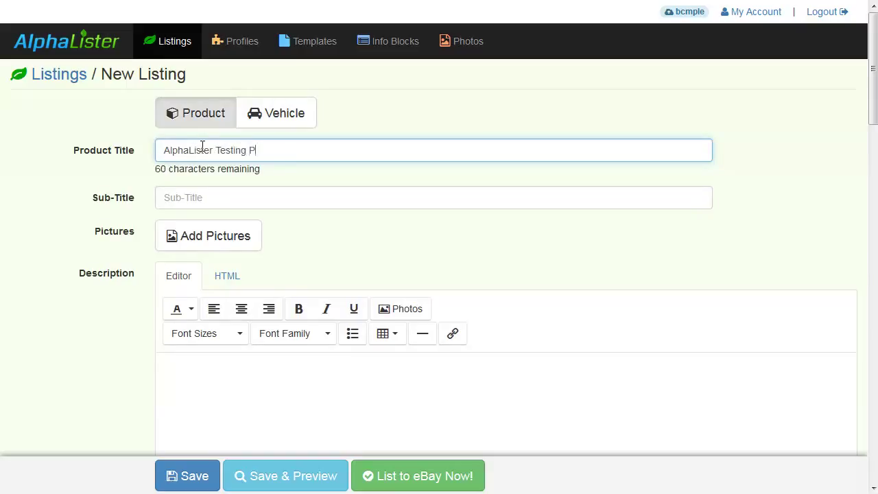
type("roduct")
left_click(203, 199)
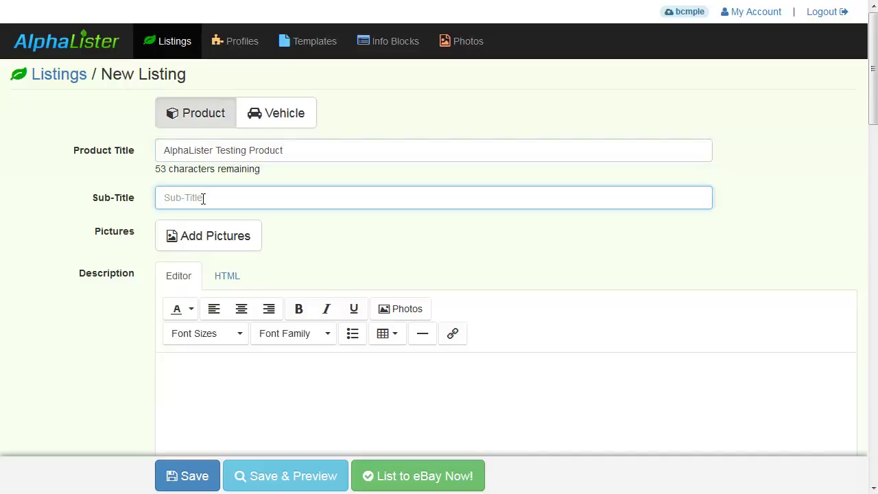
type("Sub Title")
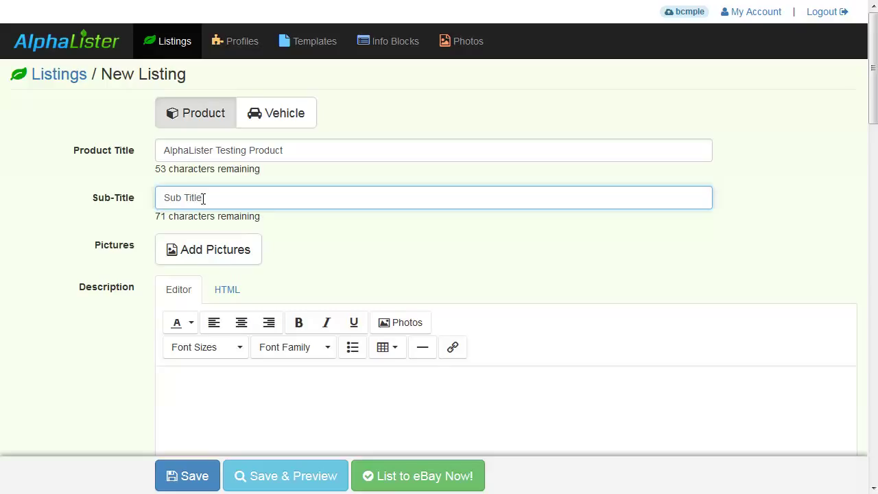
Upload picture_1 through picture_7 and drag the yellow beach photo into the first slot.
left_click(223, 257)
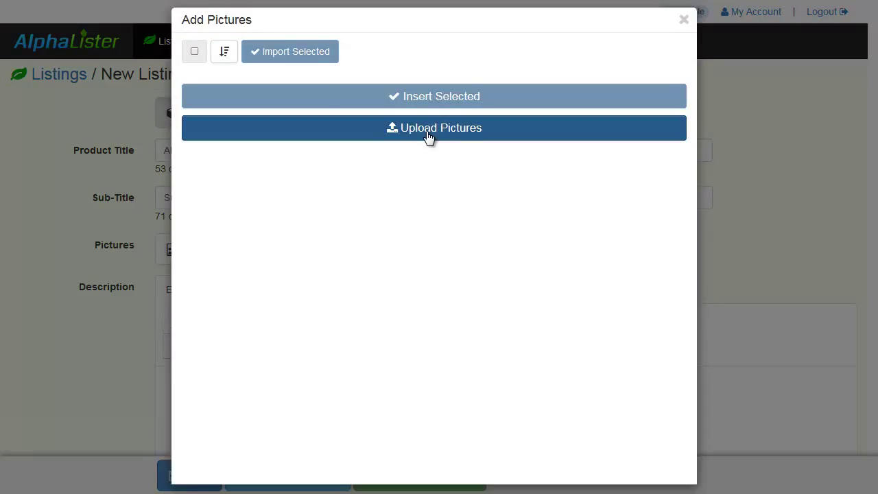
left_click(428, 137)
left_click(313, 229)
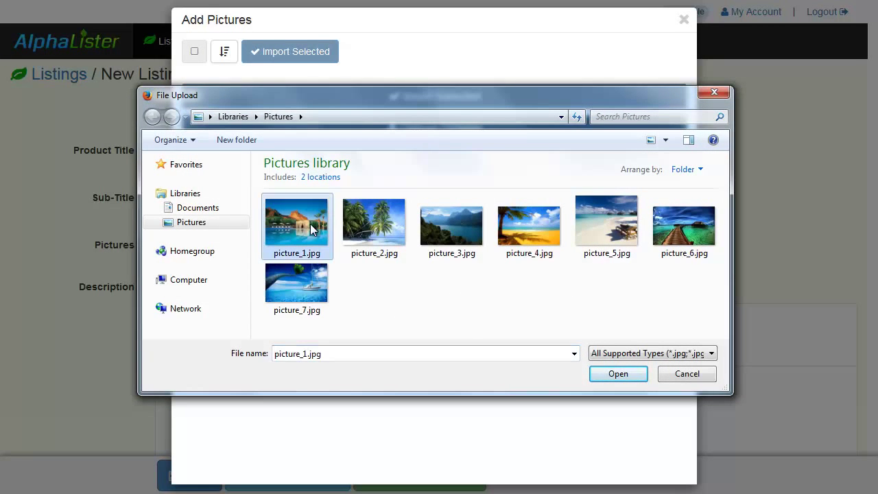
left_click(384, 234, "ctrl")
left_click(460, 232, "ctrl")
left_click(515, 230, "ctrl")
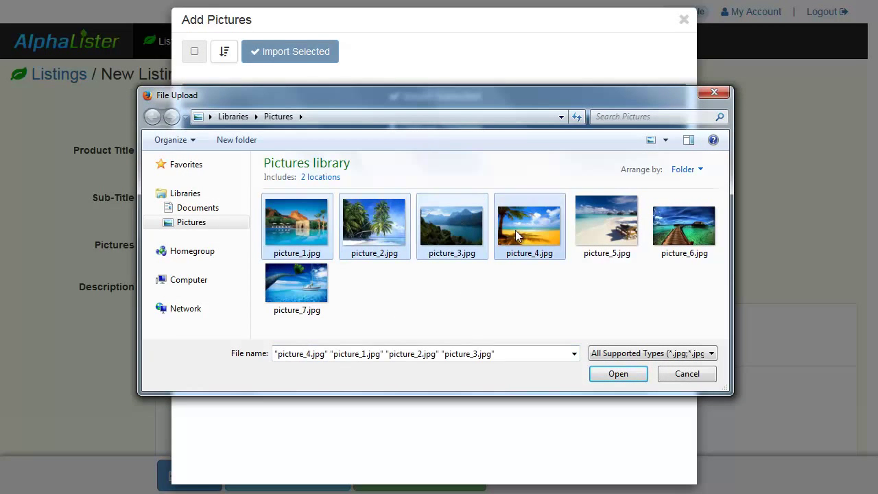
left_click(589, 225, "ctrl")
left_click(678, 231, "ctrl")
left_click(304, 287, "ctrl")
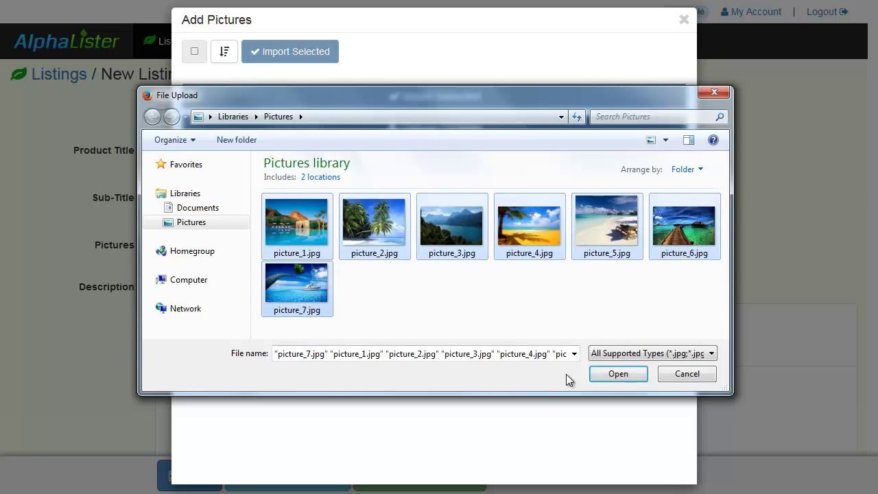
left_click(613, 375)
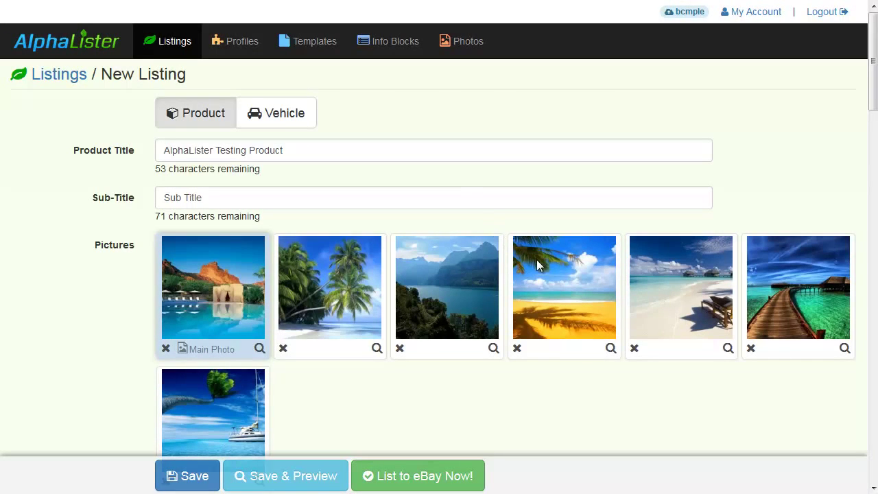
left_click_drag(536, 259, 201, 273)
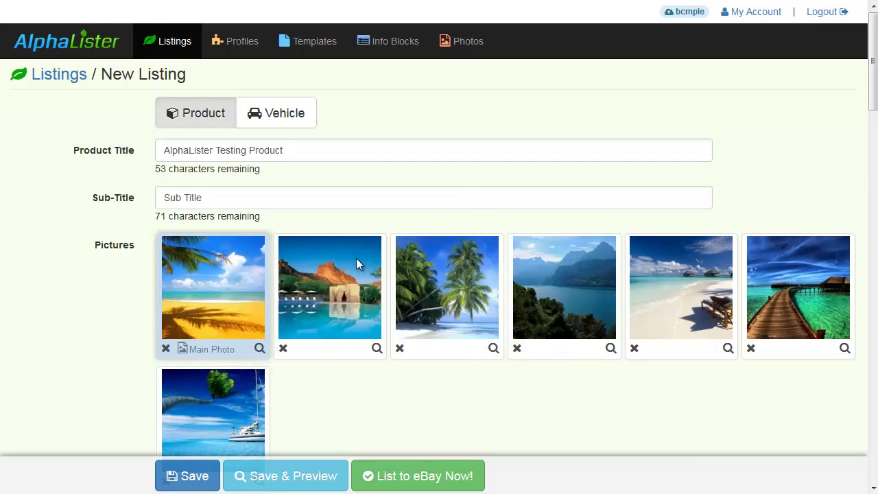
Format the description line 'AlphaLister Product Description' as green, bold text.
left_click_drag(873, 86, 874, 144)
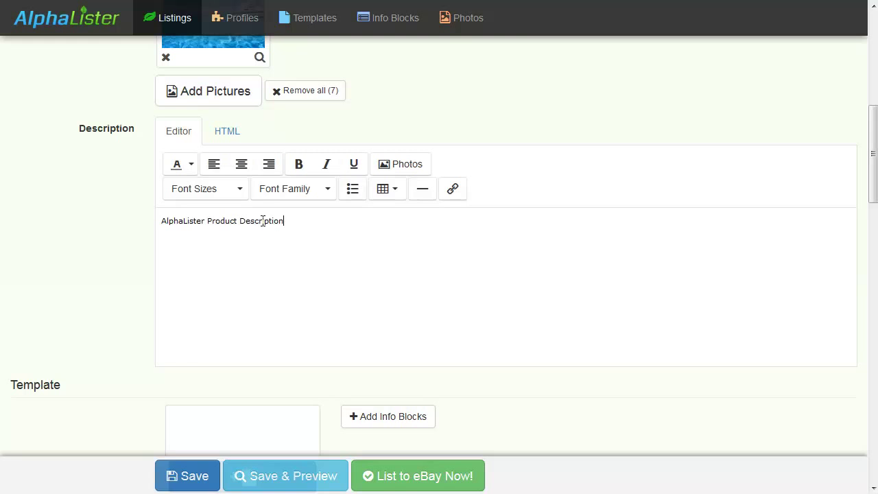
left_click_drag(284, 221, 153, 220)
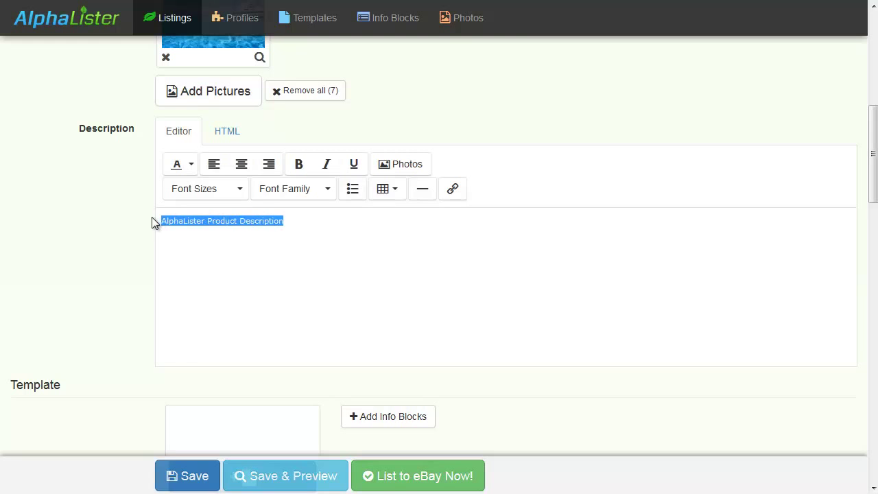
left_click(191, 164)
left_click(251, 212)
left_click(296, 174)
left_click(300, 243)
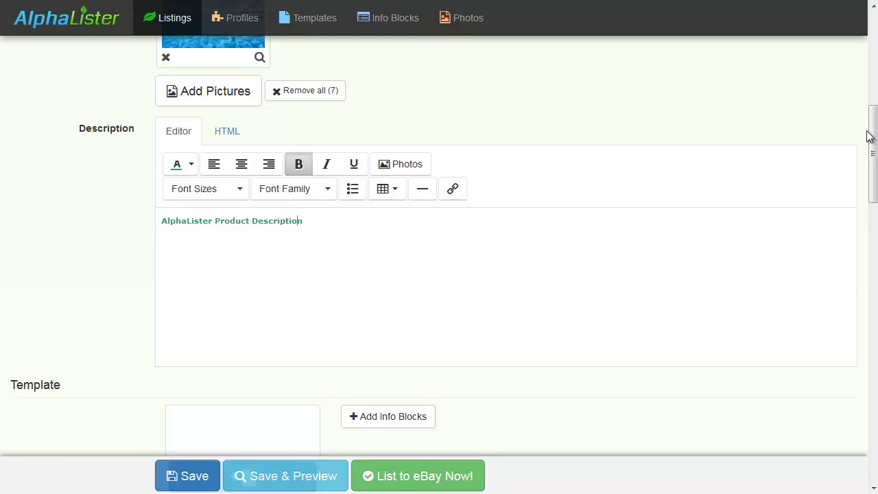
Apply the brown quilted teddy bear template to the listing.
left_click_drag(872, 139, 874, 203)
left_click(255, 198)
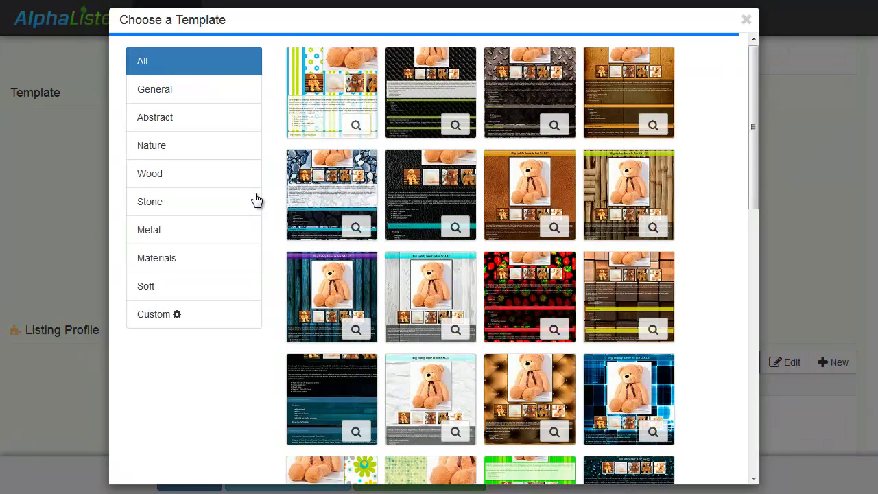
left_click(546, 389)
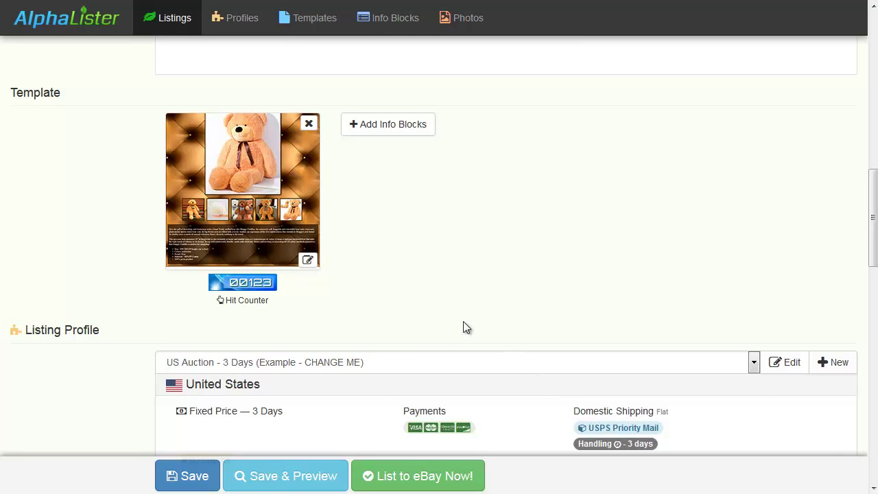
Preview the template, reading through Payment and Shipping Information down to the Return Policy.
left_click(248, 195)
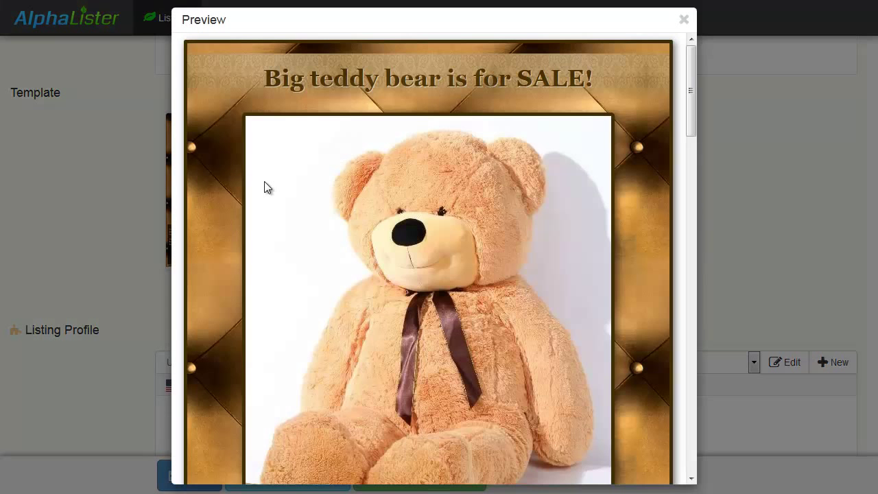
left_click_drag(690, 63, 654, 259)
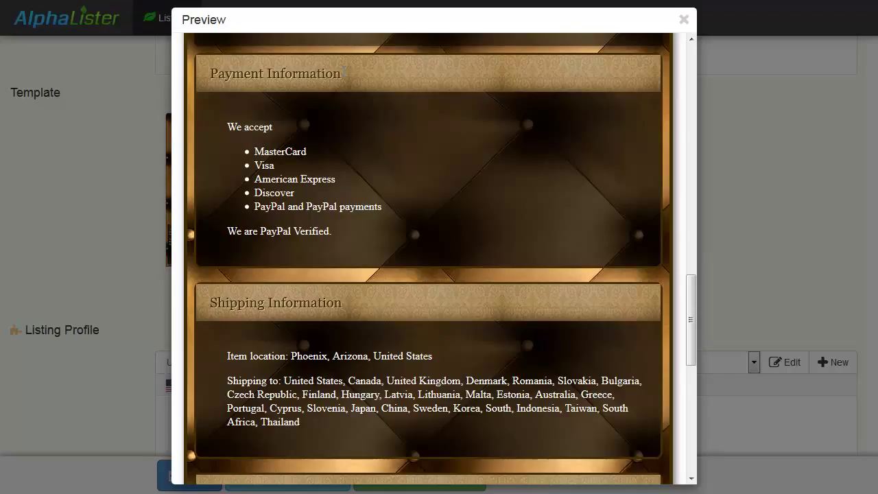
left_click_drag(208, 72, 341, 76)
left_click(289, 260)
left_click_drag(211, 302, 348, 302)
left_click(353, 303)
left_click_drag(693, 302, 691, 354)
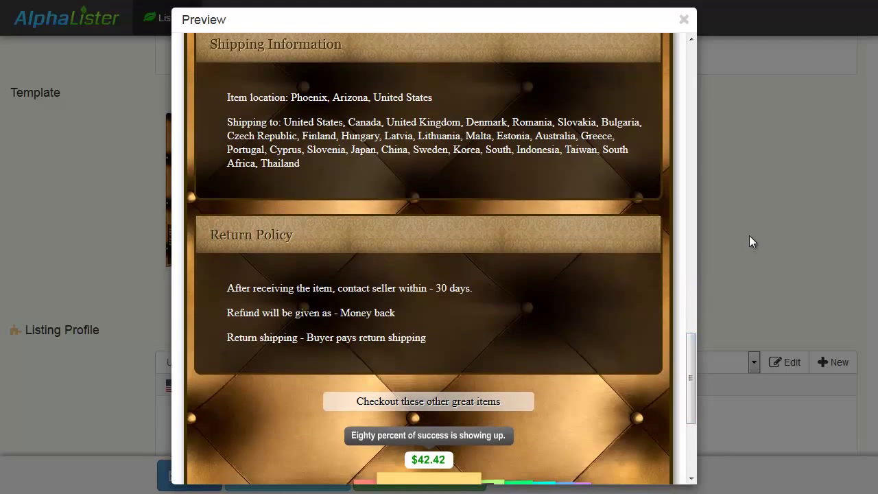
Import the Payment Information, Shipping Information and Return Policy info blocks into the template.
left_click(684, 19)
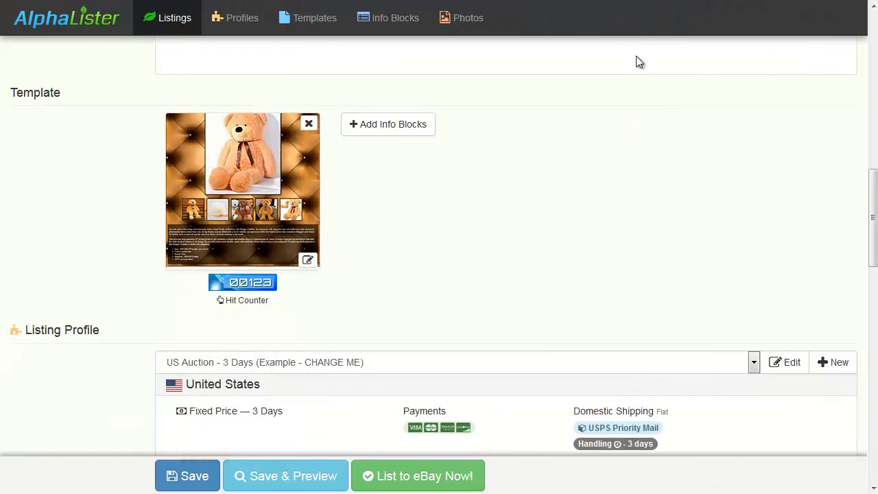
left_click(380, 127)
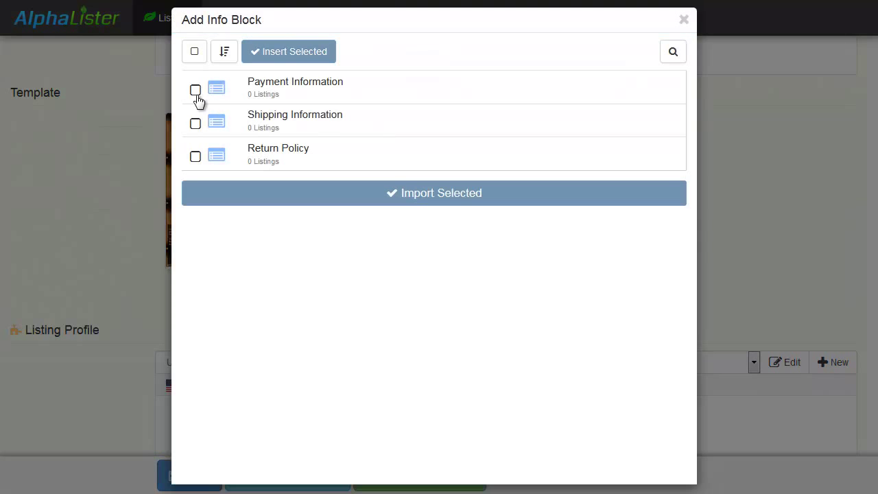
left_click(196, 90)
left_click(195, 123)
left_click(195, 158)
left_click(362, 192)
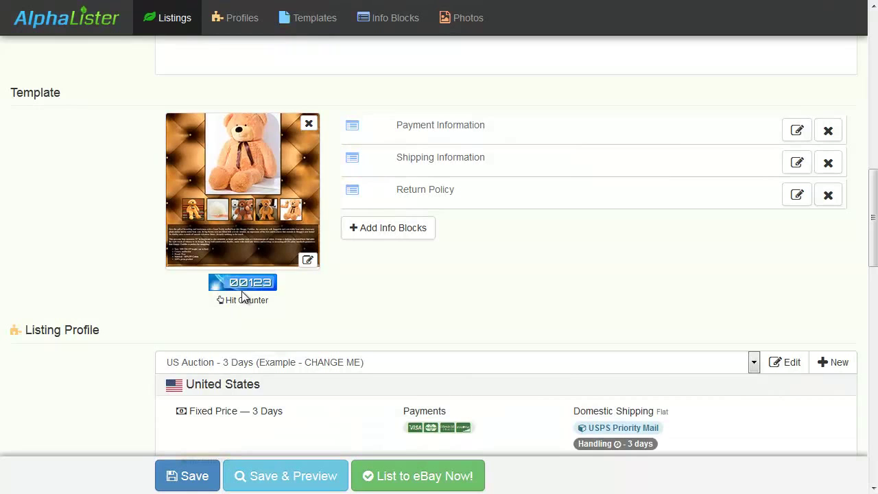
Change the hit counter to the grey 0123 style.
left_click(242, 287)
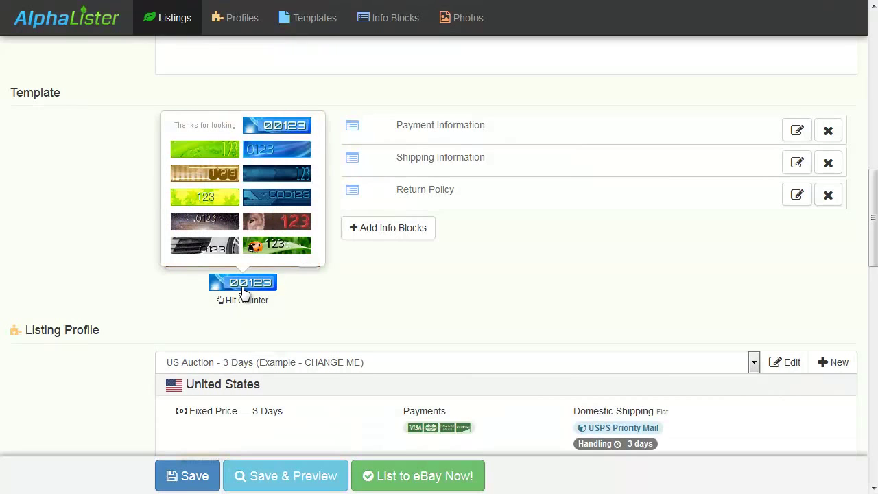
left_click(257, 223)
left_click(257, 285)
left_click(230, 248)
Rename the listing profile to 'My Listing Profile'.
left_click_drag(874, 192, 874, 268)
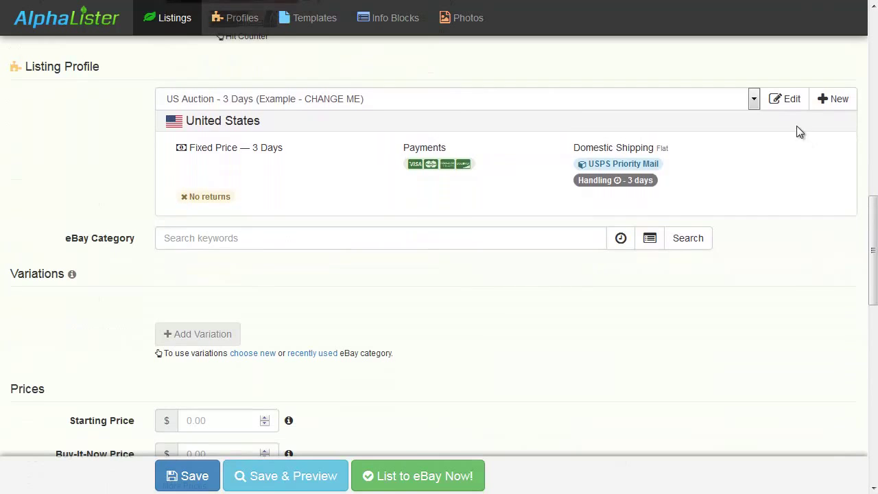
left_click(786, 100)
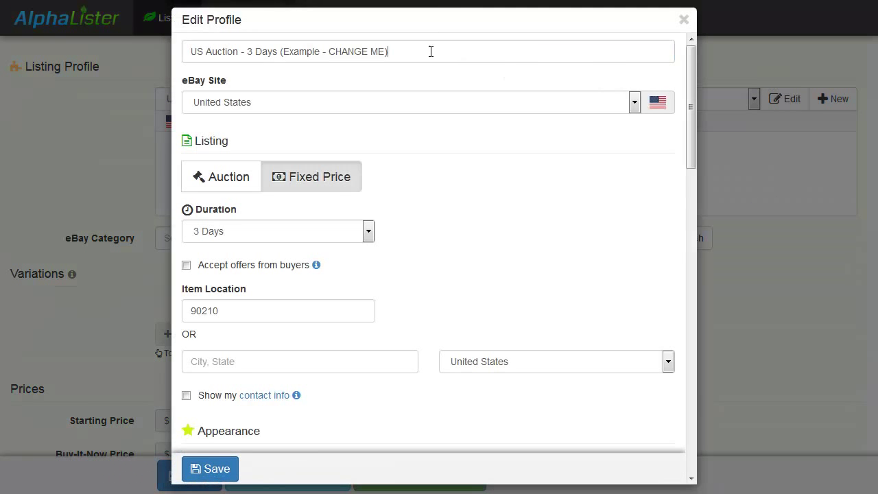
left_click_drag(430, 51, 190, 51)
key("BackSpace")
type("My Listing Profile")
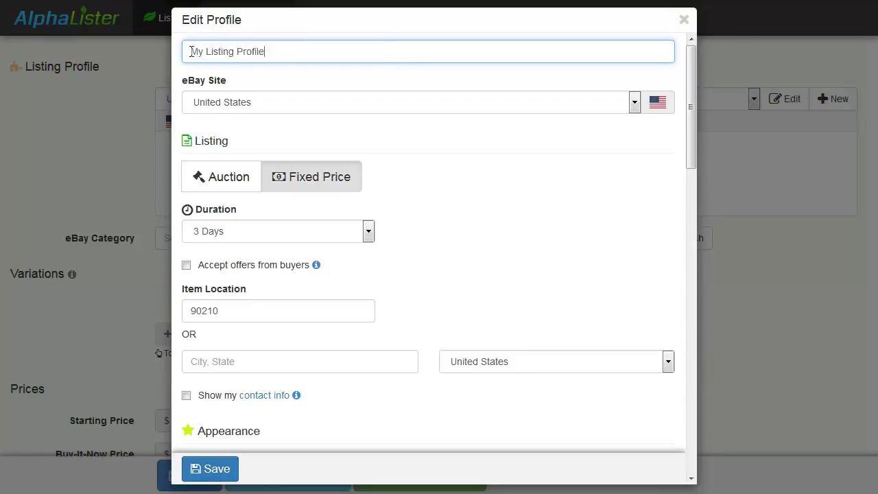
Keep the eBay site as United States and make it a 3-day auction.
left_click(228, 105)
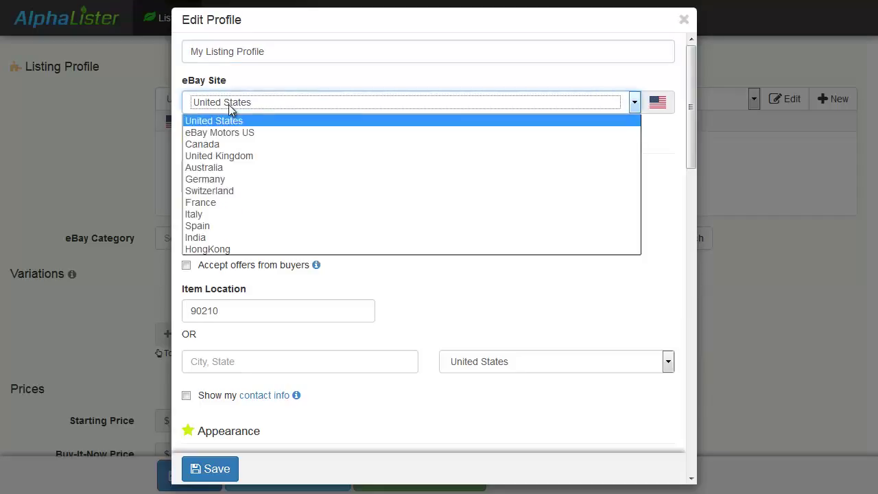
left_click(228, 104)
left_click(235, 181)
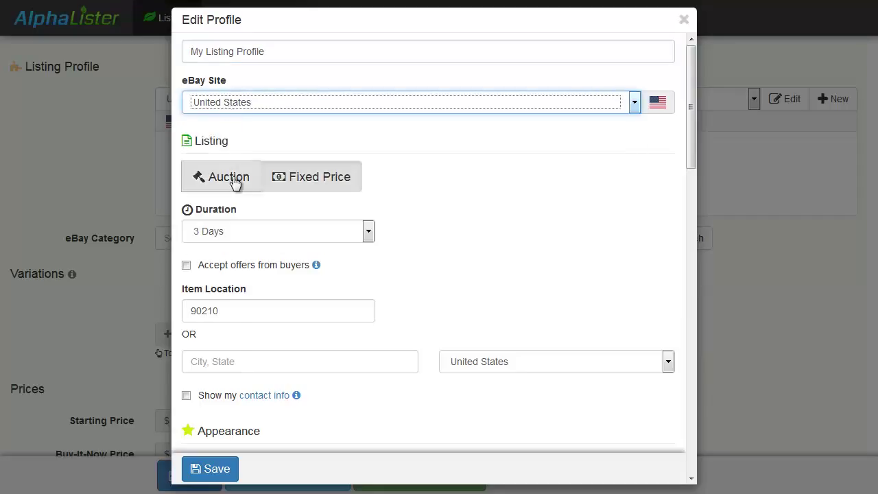
left_click(294, 190)
left_click(245, 192)
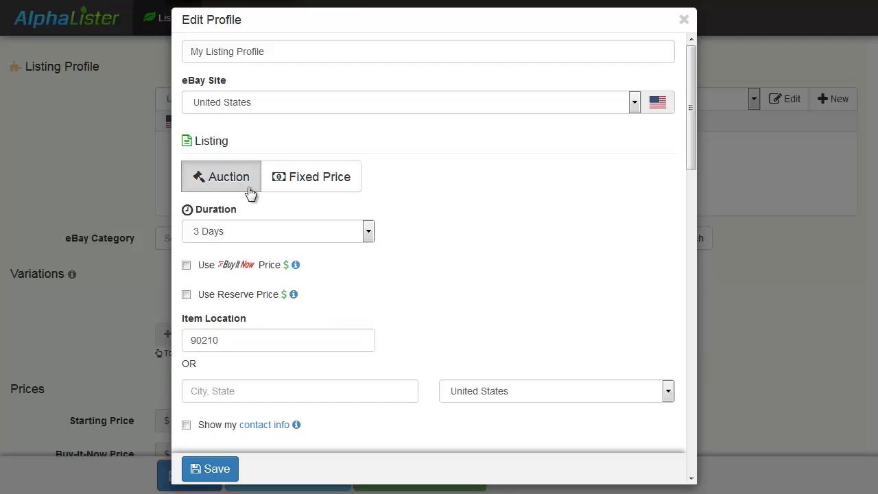
left_click(278, 224)
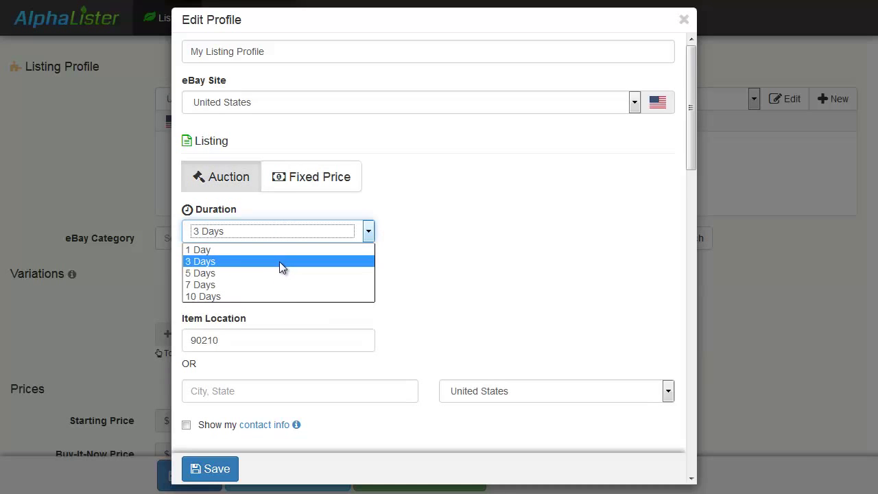
left_click(280, 262)
Accept PayPal payments and turn off merchant credit cards.
left_click_drag(690, 134, 690, 306)
left_click(256, 99)
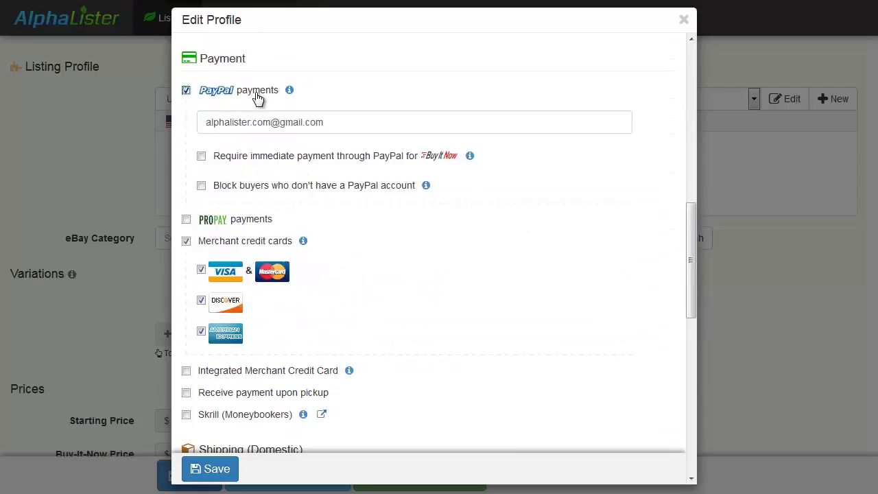
left_click(271, 241)
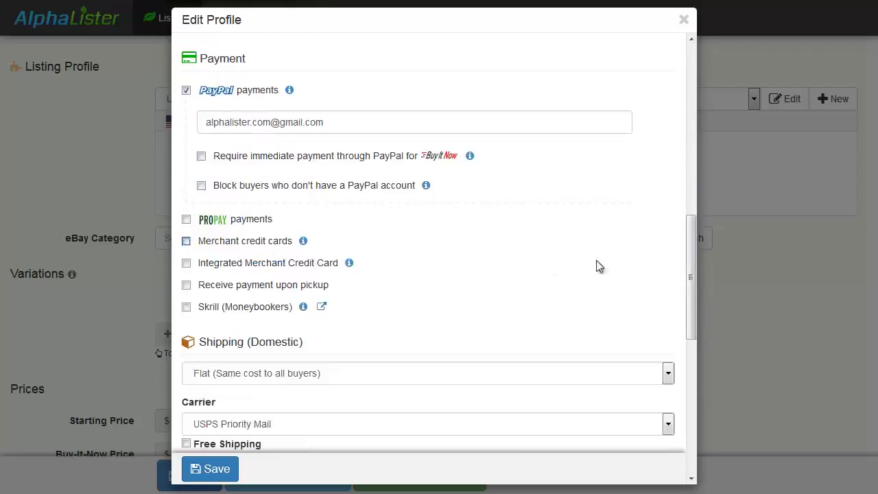
Set flat domestic Expedited Shipping at the Domestic Shipping Price, with no international shipping.
left_click_drag(688, 250, 700, 339)
left_click(345, 92)
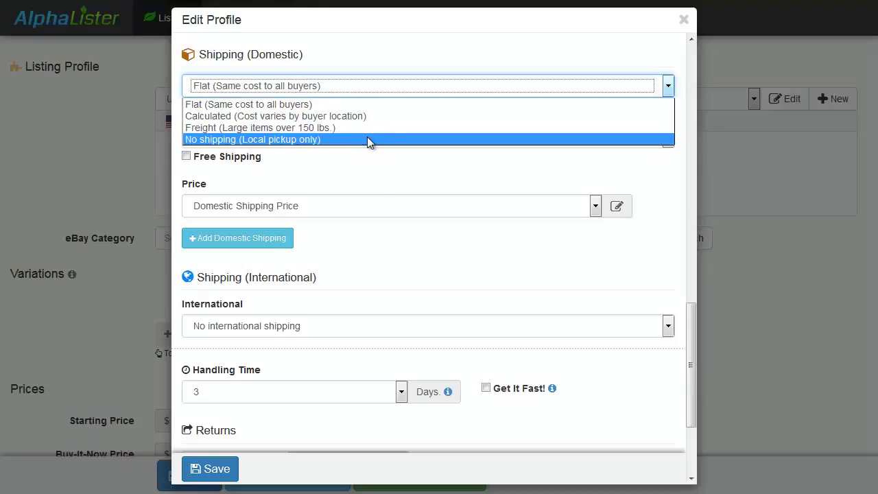
left_click(362, 104)
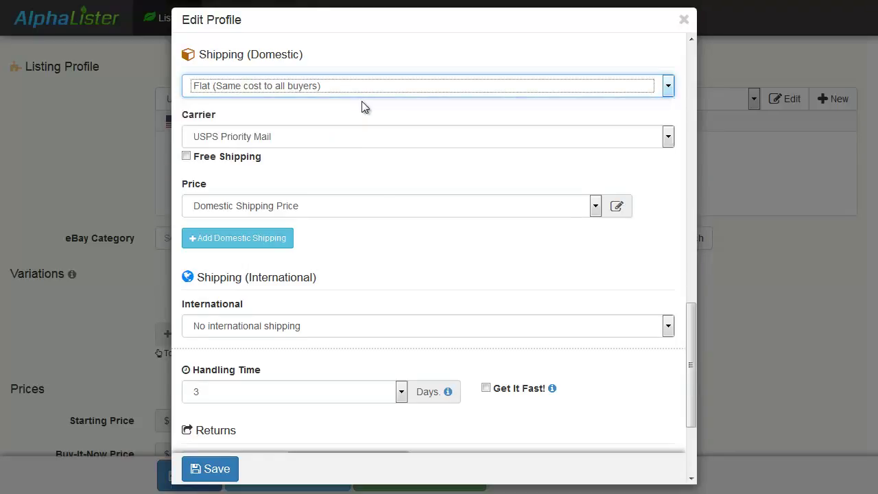
left_click(372, 136)
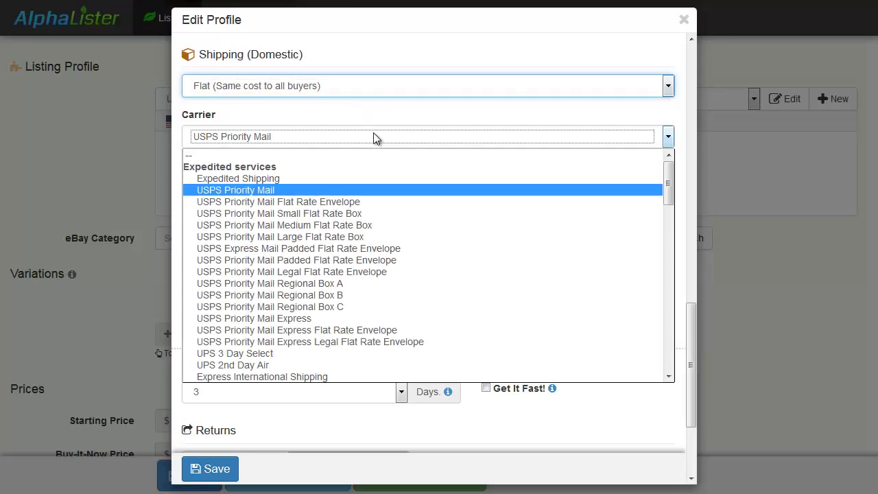
left_click(369, 178)
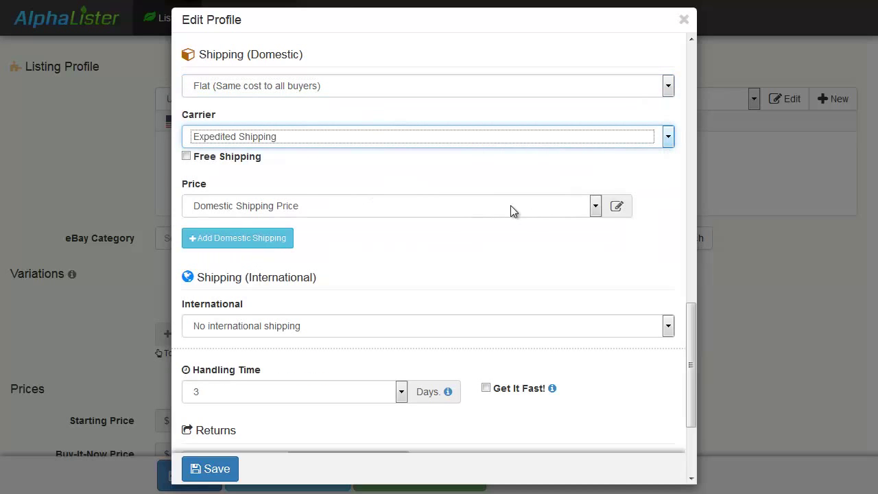
left_click(567, 206)
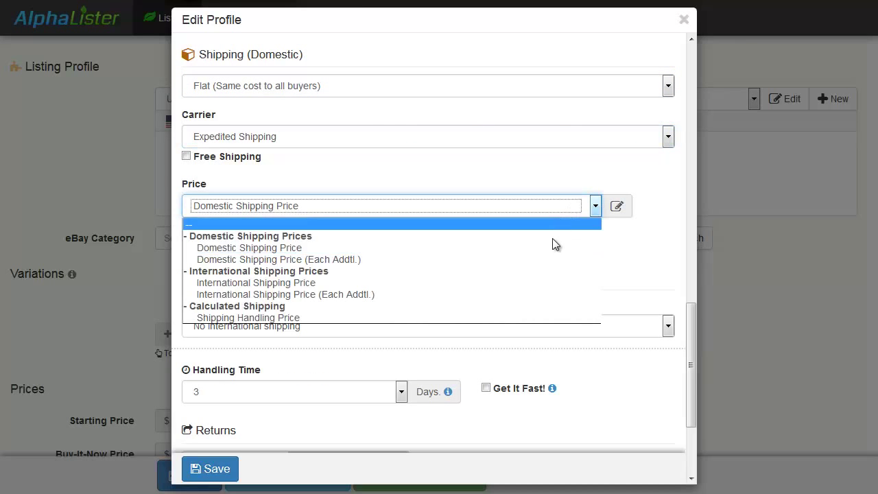
left_click(489, 248)
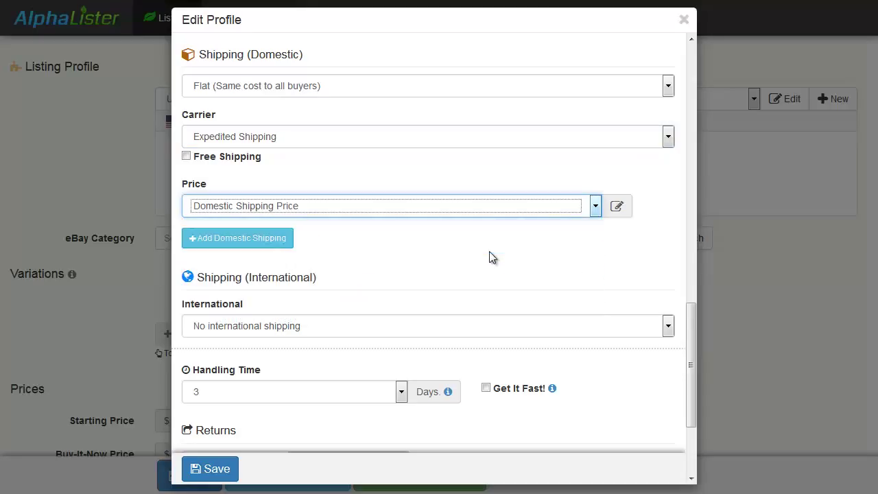
left_click_drag(689, 310, 689, 370)
left_click(300, 188)
left_click(301, 211)
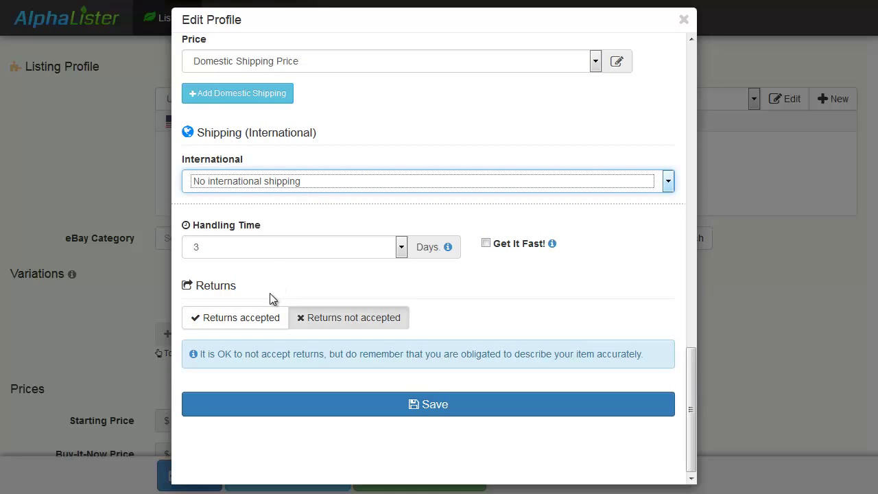
Mark the profile as Returns not accepted and save it.
left_click(272, 320)
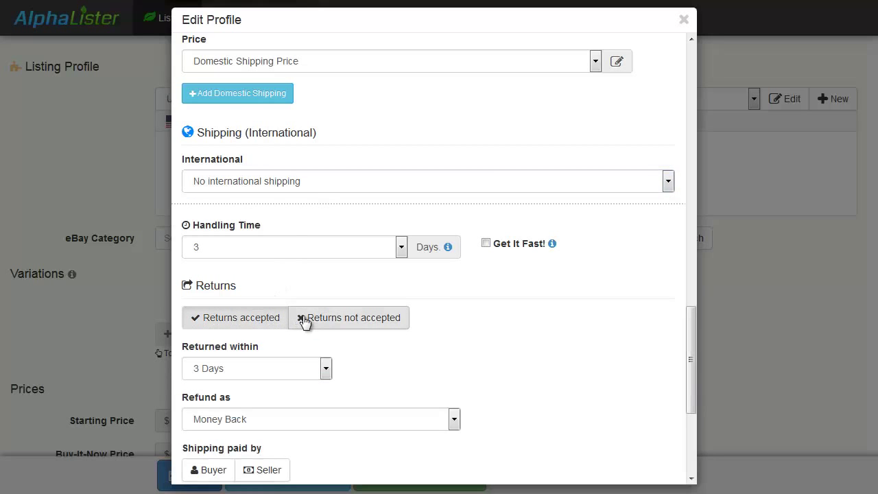
left_click(304, 319)
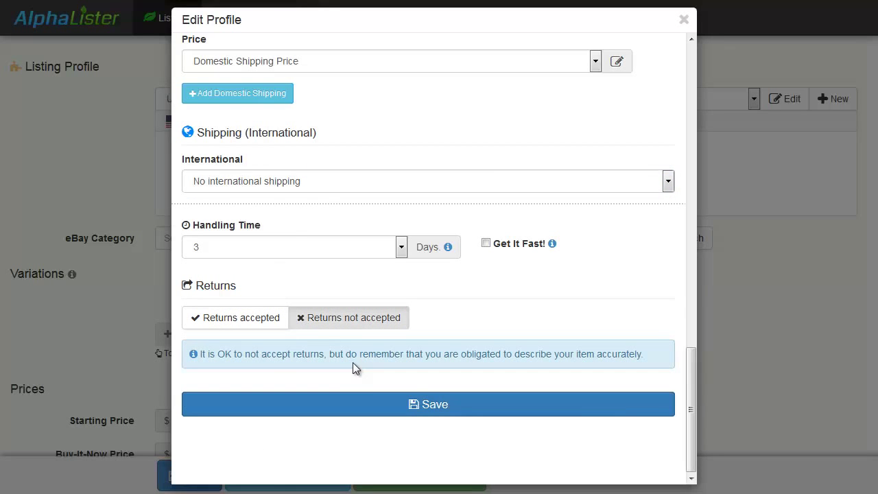
left_click(393, 409)
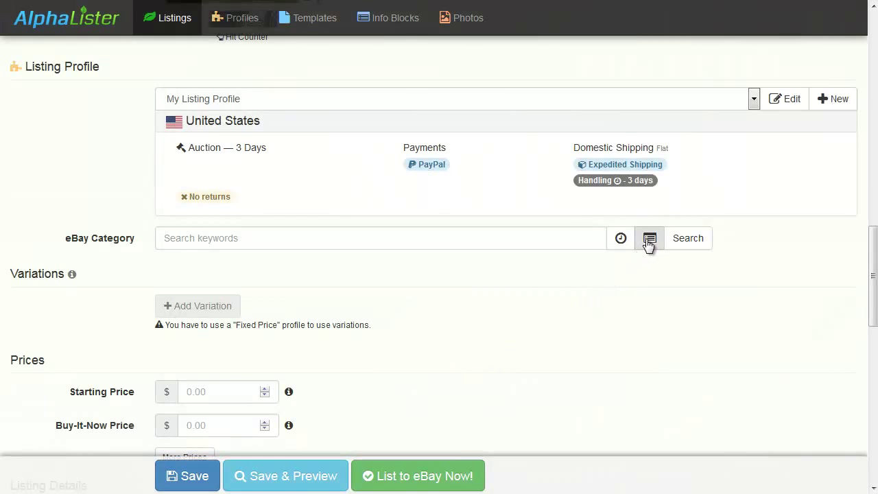
Pick Cell Phones & Smartphones under Cell Phones & Accessories in the eBay category browser.
left_click(646, 239)
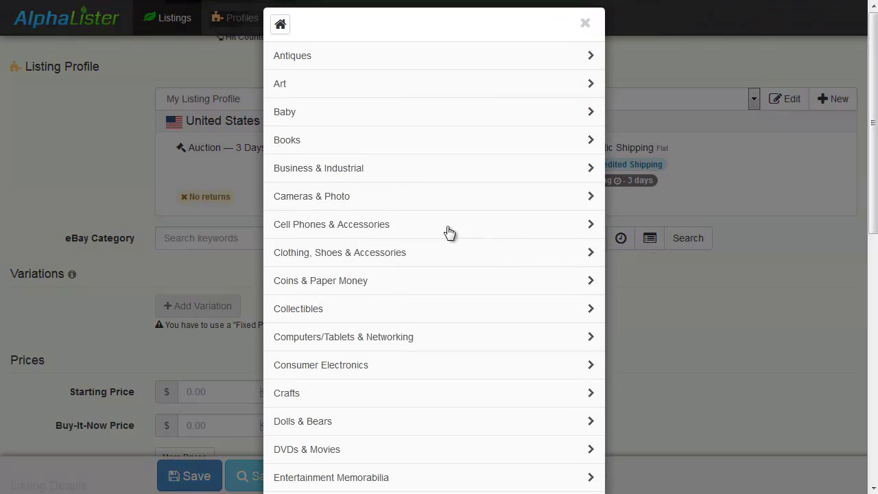
left_click(421, 228)
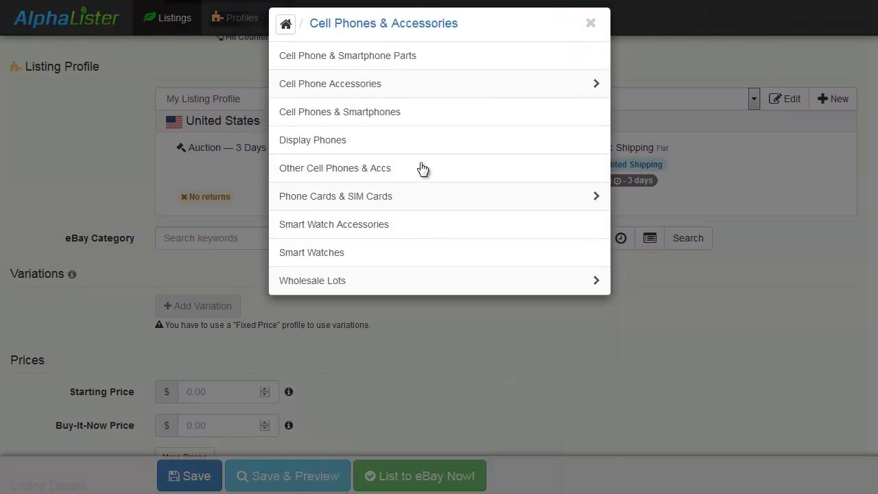
left_click(419, 116)
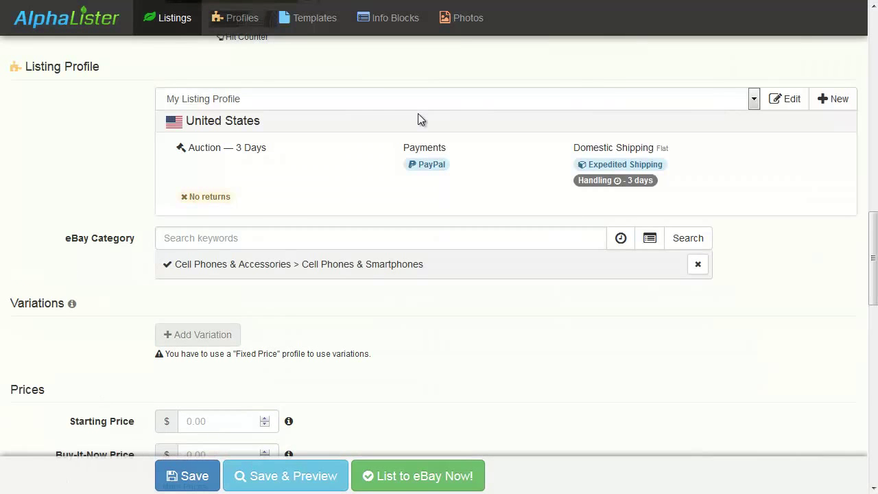
Set the starting price to 0.99.
left_click_drag(869, 256, 868, 310)
left_click(207, 160)
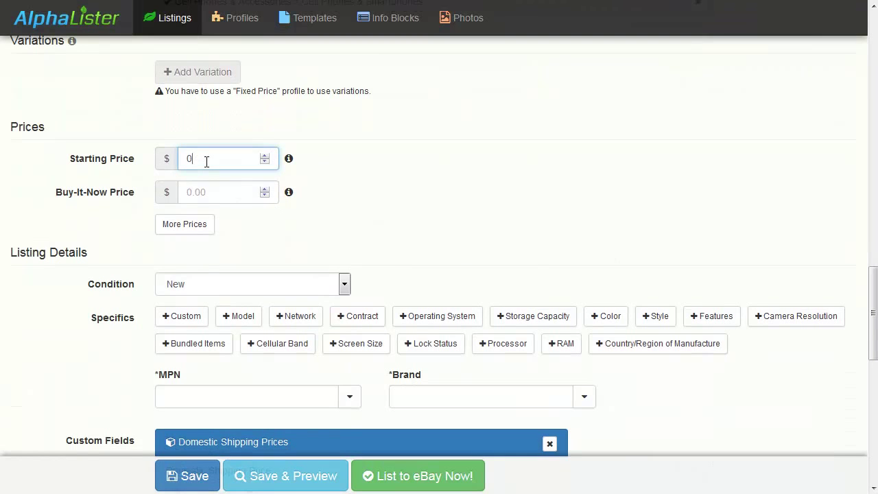
type("0.99")
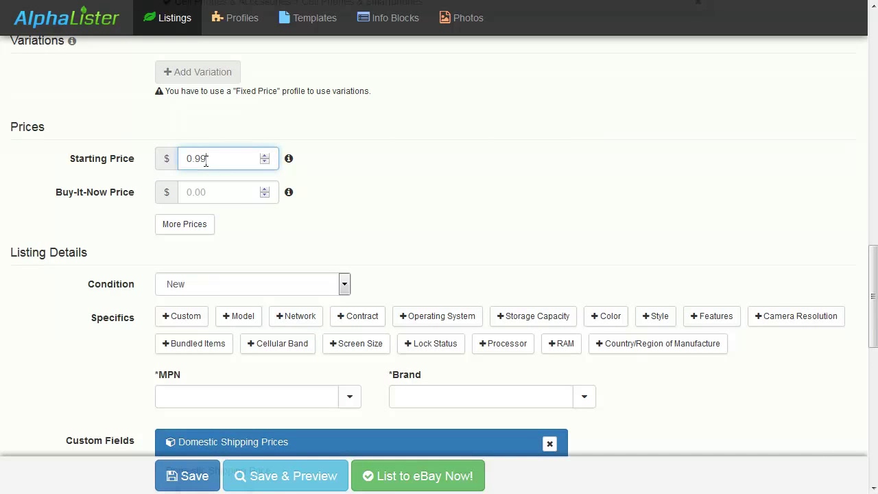
left_click_drag(872, 271, 873, 315)
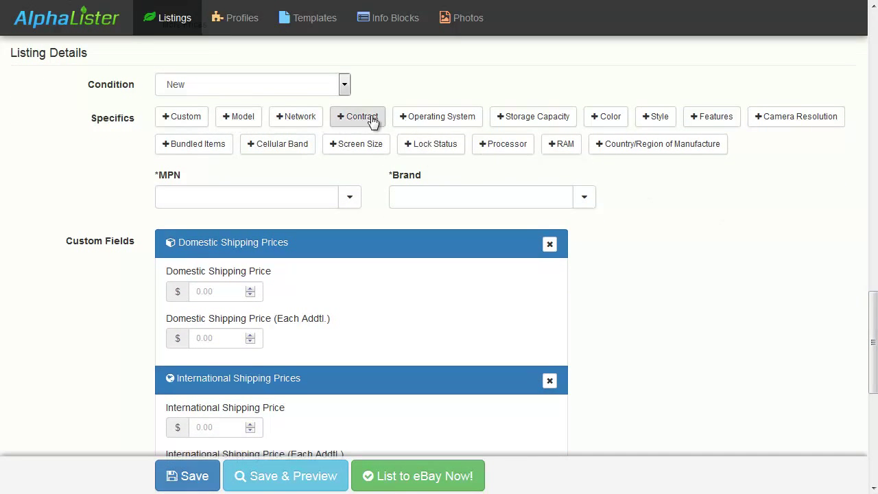
Add item specifics Color Blue, MPN Does Not Apply and Brand Apple.
left_click(607, 122)
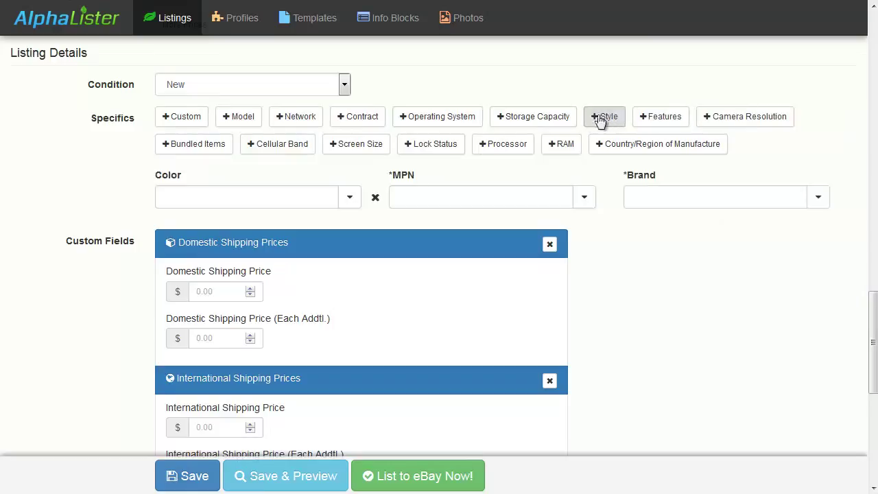
left_click(349, 198)
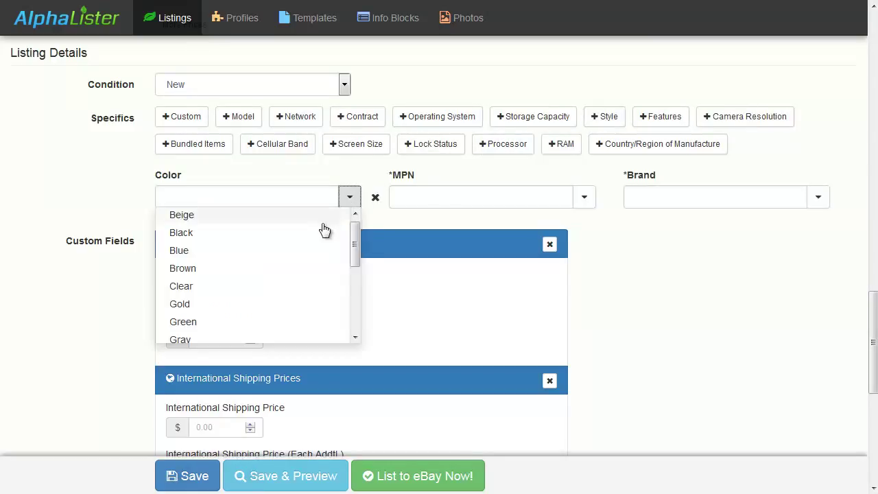
left_click(309, 250)
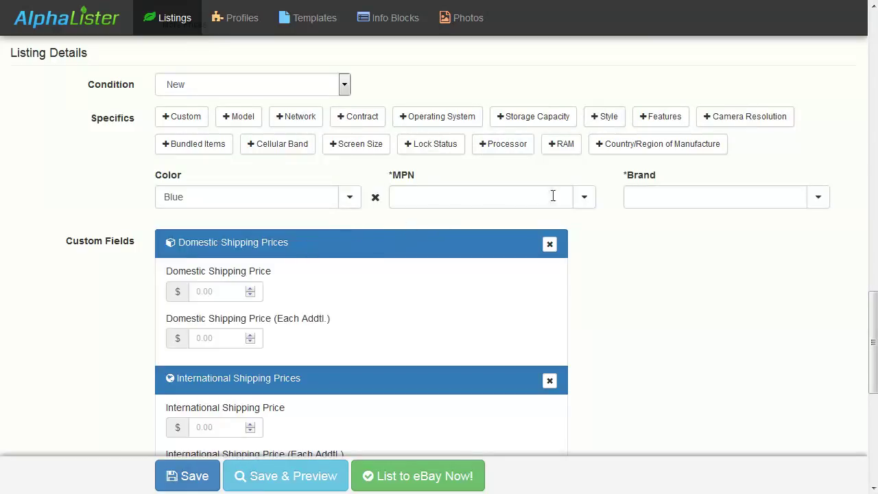
left_click(585, 200)
left_click(562, 219)
left_click(825, 204)
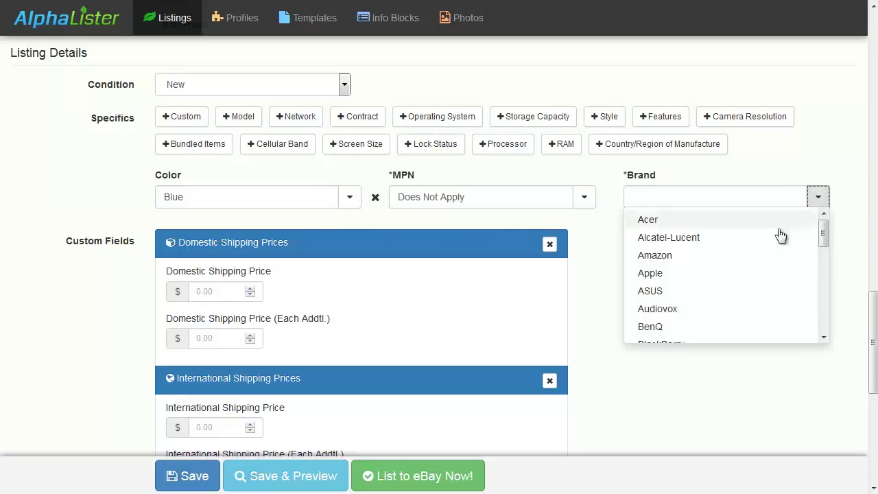
left_click(715, 275)
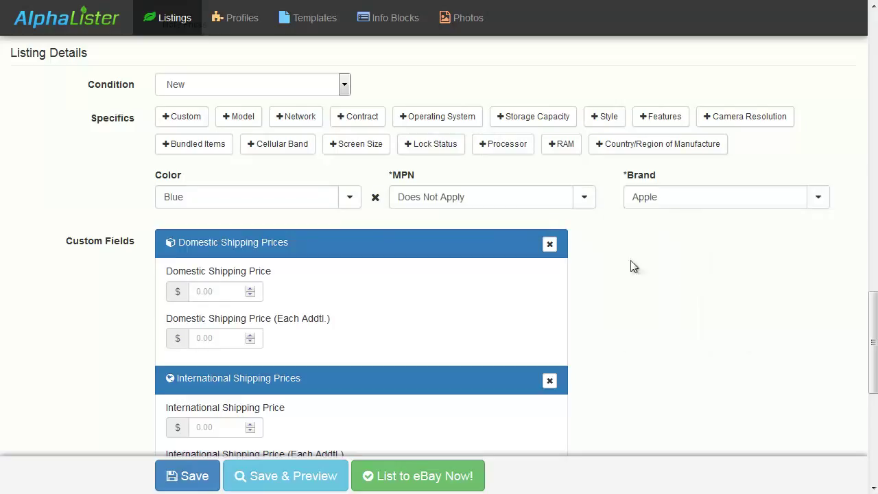
left_click(229, 288)
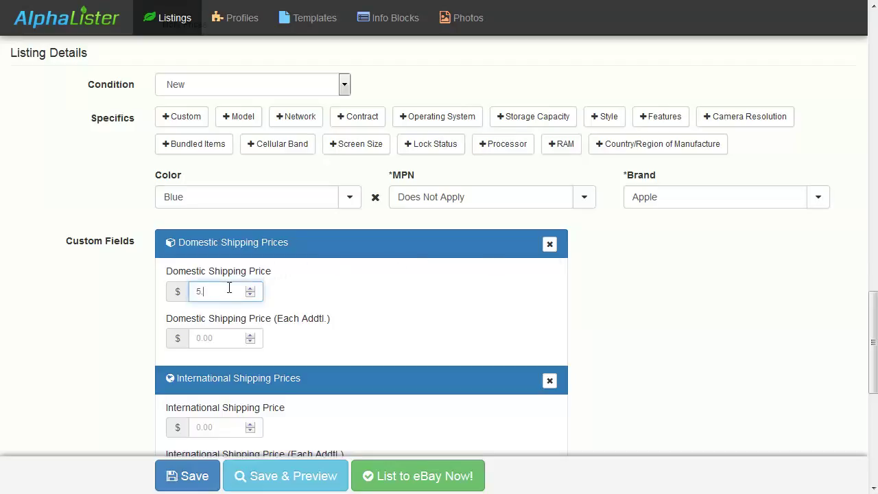
Enter 5.99 as the domestic shipping price and pick Large Envelope under Packaging.
left_click_drag(271, 272, 174, 272)
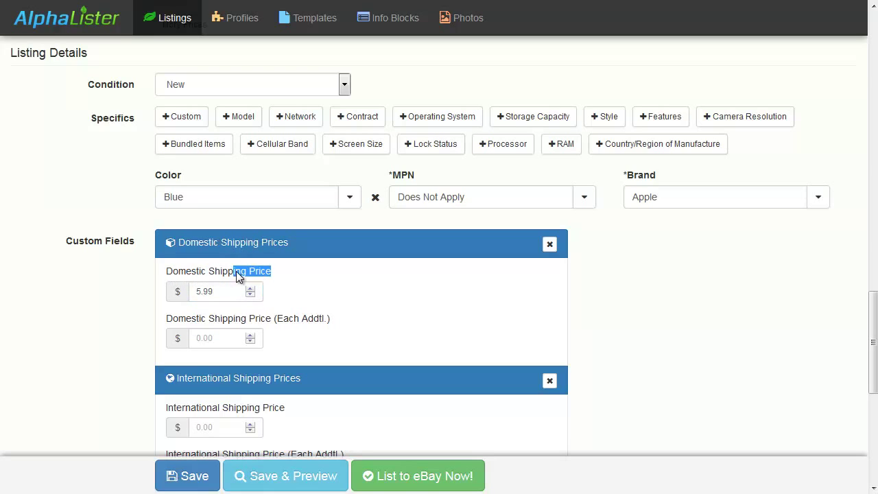
left_click_drag(267, 272, 271, 272)
left_click_drag(875, 306, 875, 401)
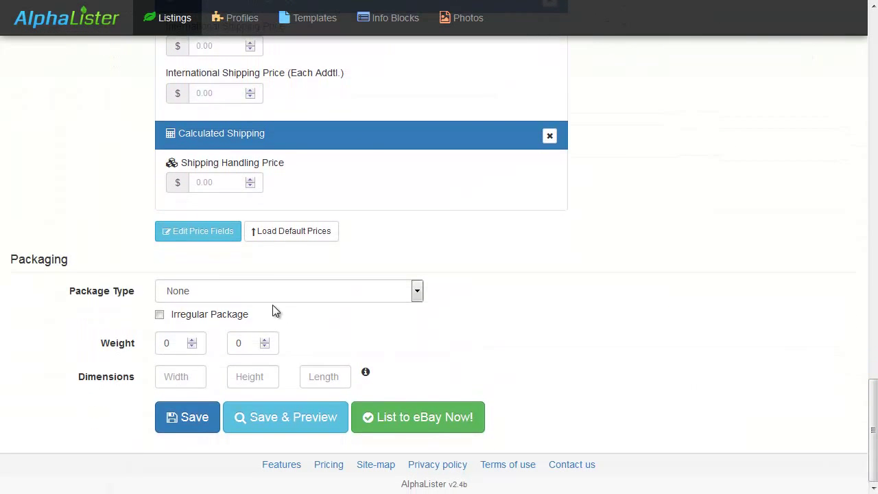
left_click(251, 295)
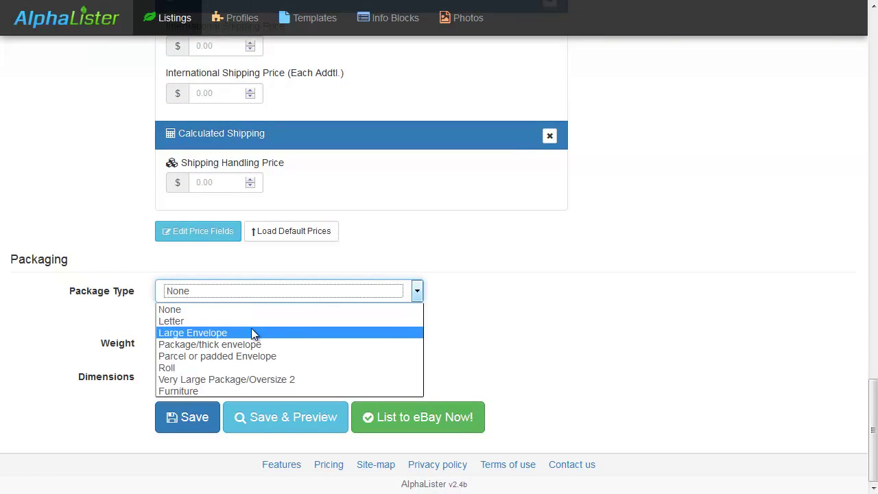
left_click(251, 329)
left_click(412, 424)
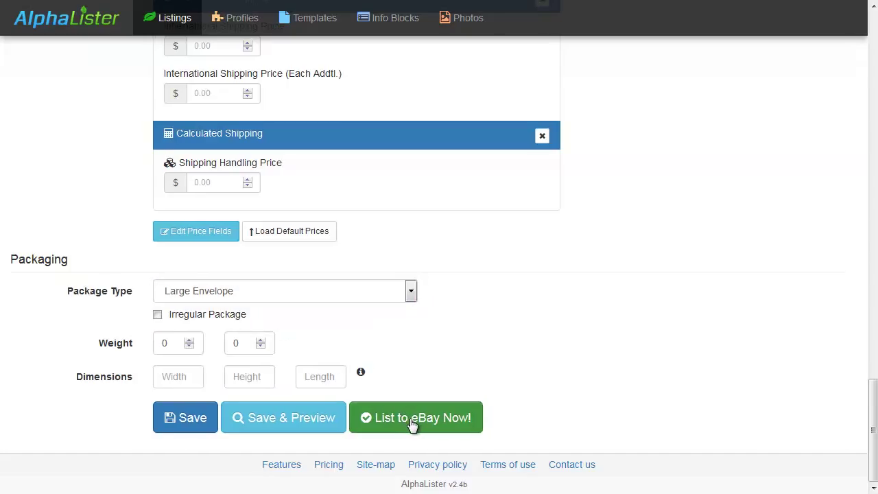
Send AlphaLister Testing Product to eBay, confirming with Post Listing Now.
left_click(412, 420)
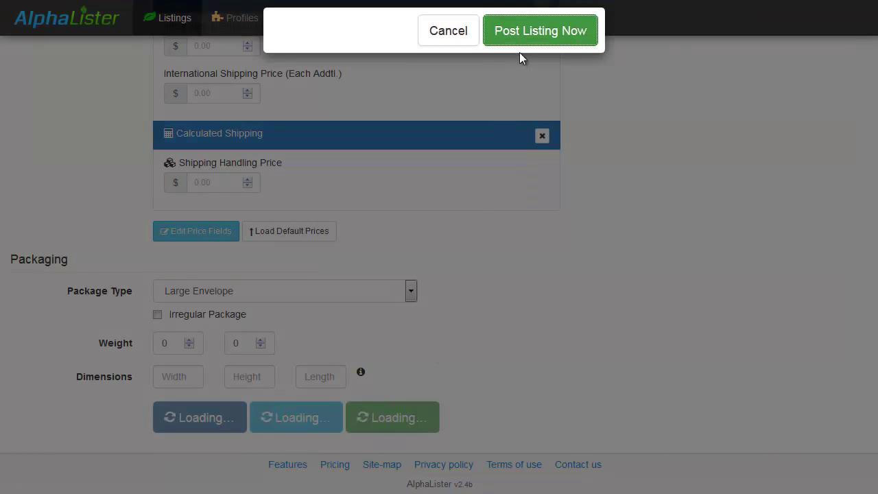
left_click(530, 32)
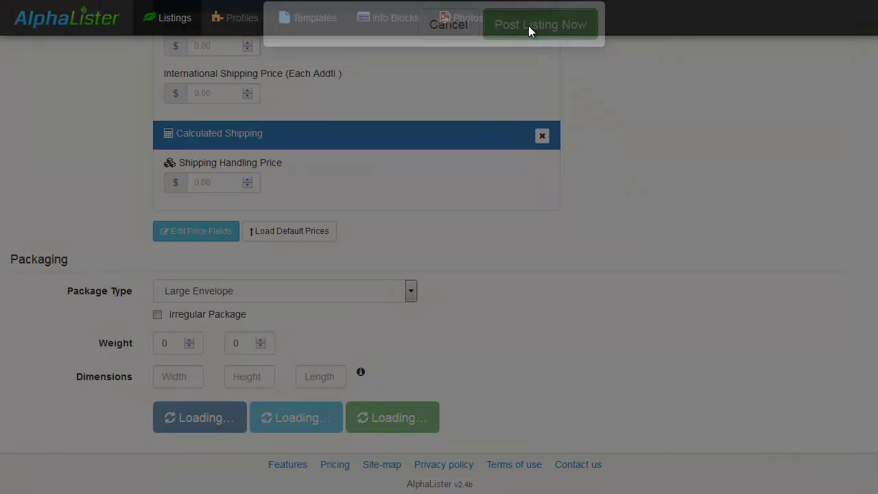